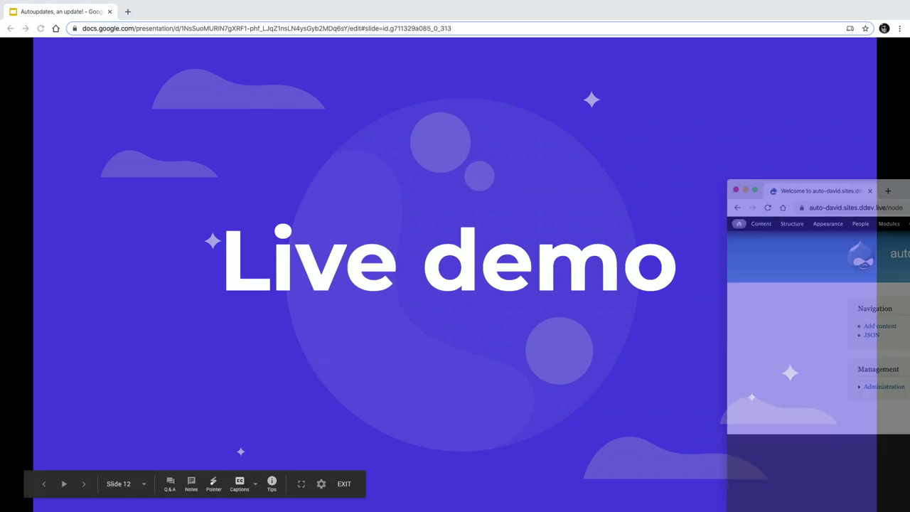
# Move the Drupal site's browser window over the slides at full size and load the site's front page
pyautogui.moveTo(908, 177); pyautogui.dragTo(696, 12)
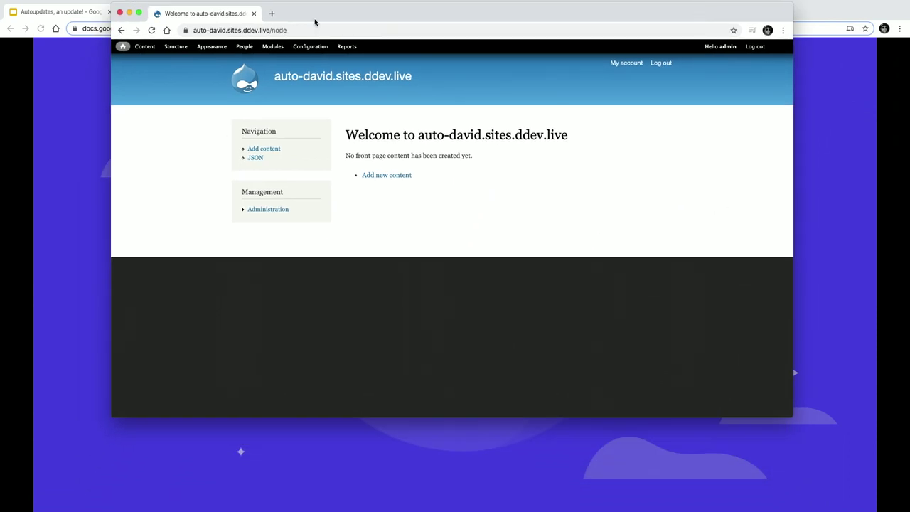
pyautogui.doubleClick(352, 16)
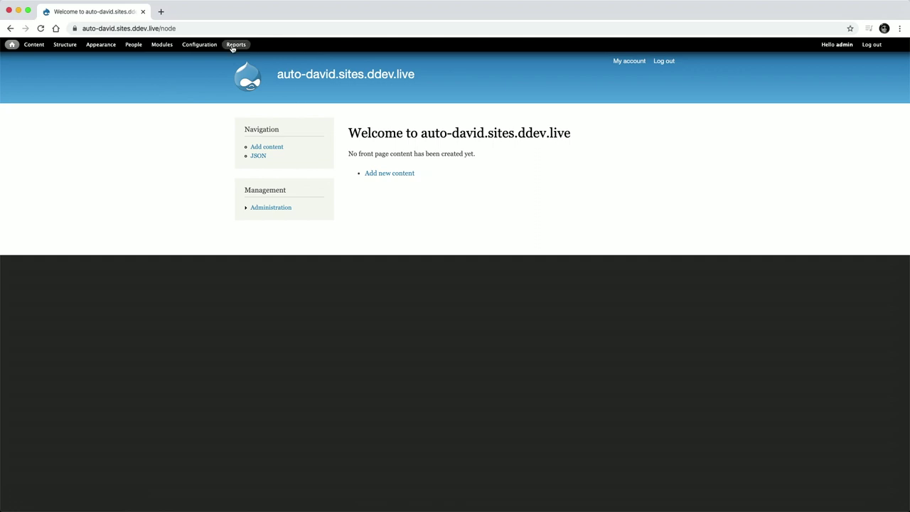
pyautogui.click(315, 78)
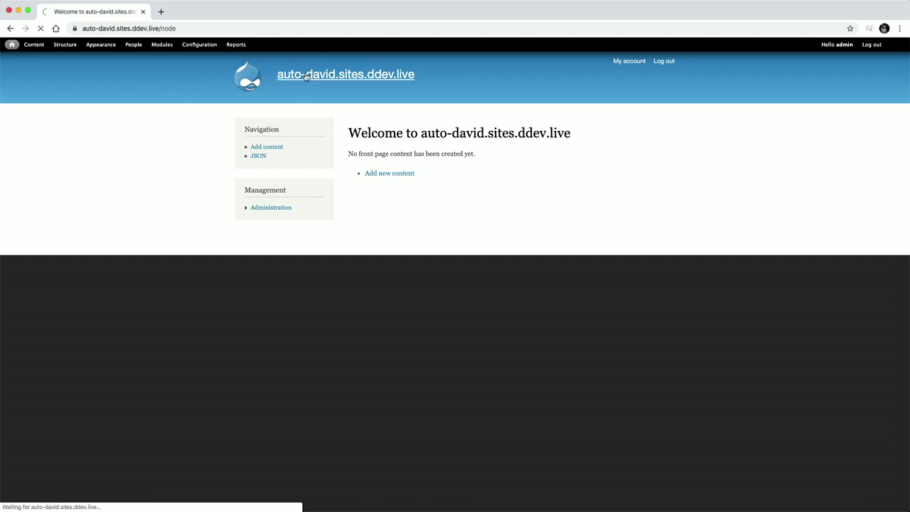
# Look through the site's Reports, Content types and Content administration pages
pyautogui.click(227, 49)
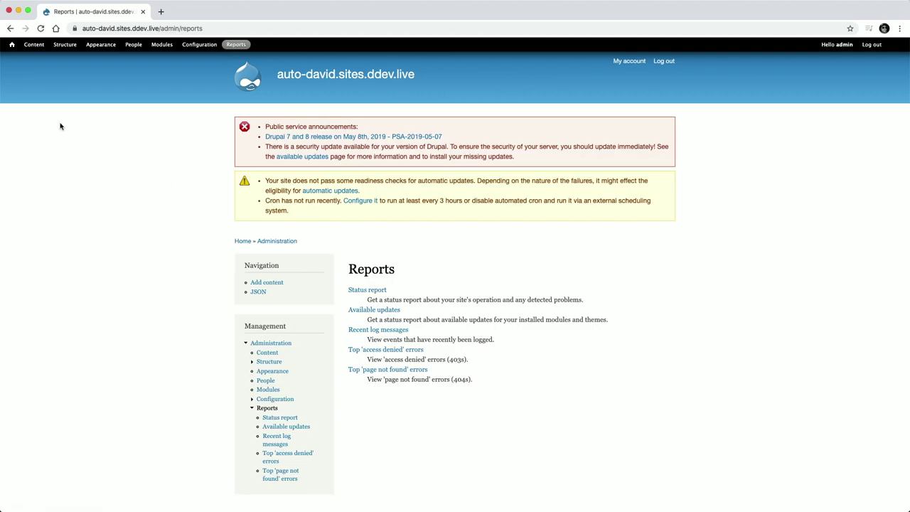
pyautogui.click(65, 45)
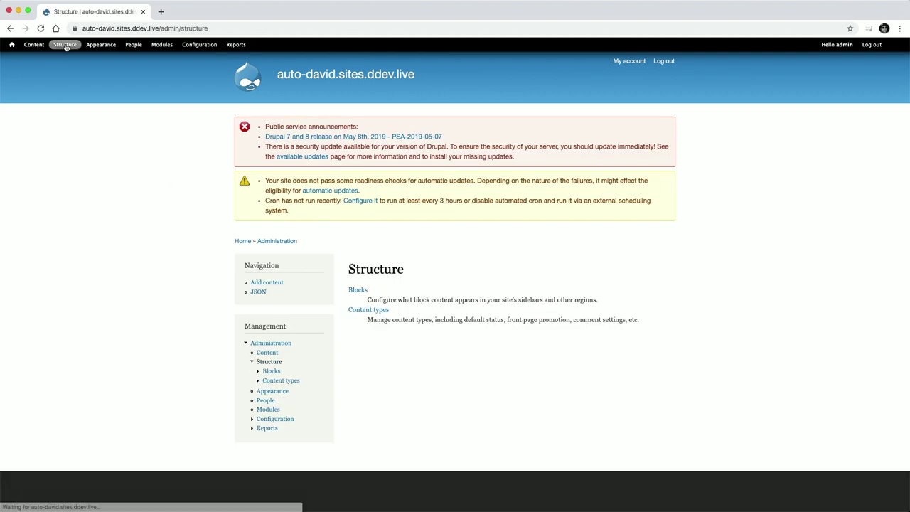
pyautogui.click(373, 310)
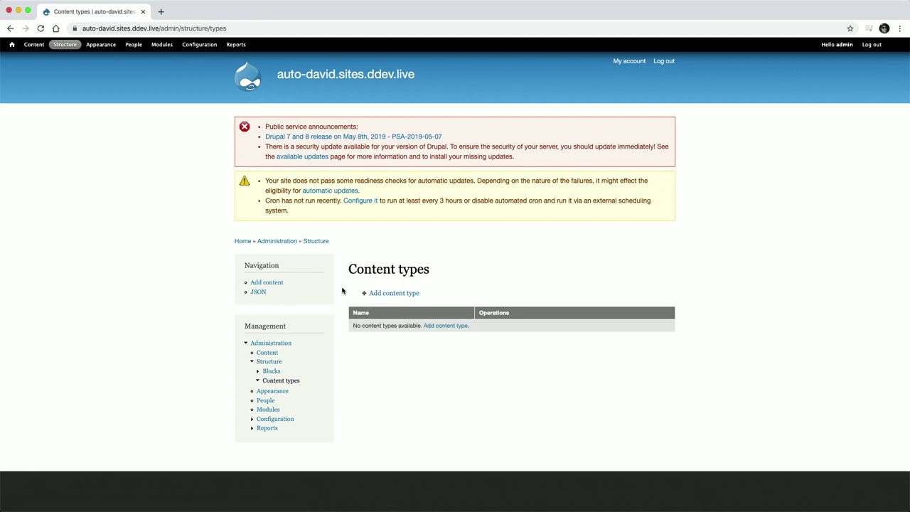
pyautogui.click(34, 45)
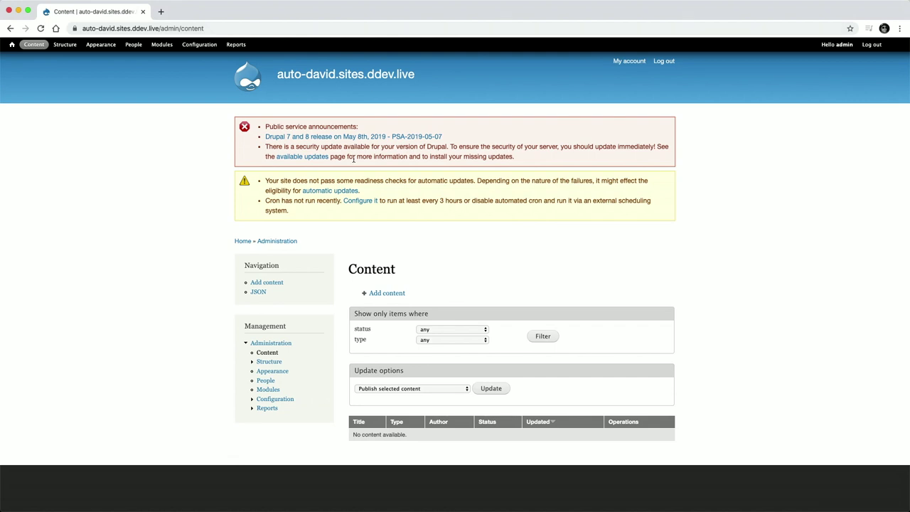
# Copy the Content administration page's address and open a new incognito window
pyautogui.click(218, 26)
pyautogui.press('super+c')
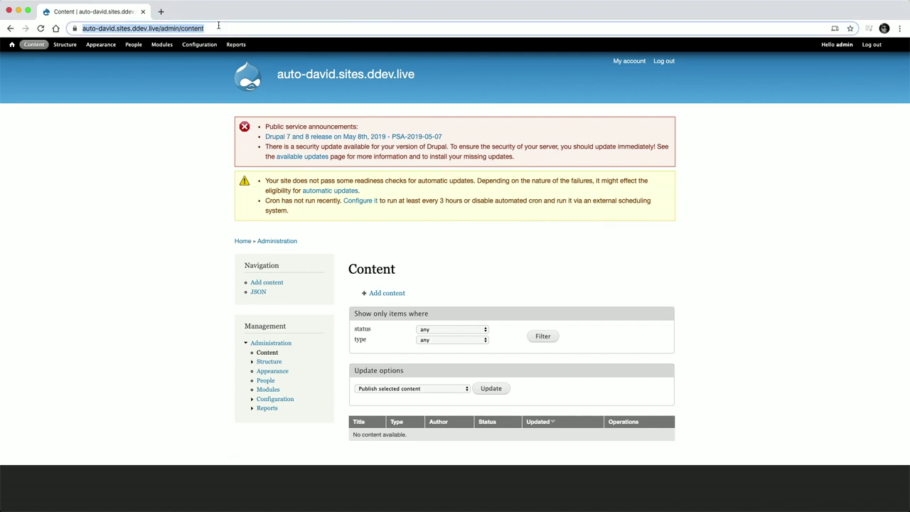
pyautogui.press('super+shift+n')
pyautogui.click(218, 28)
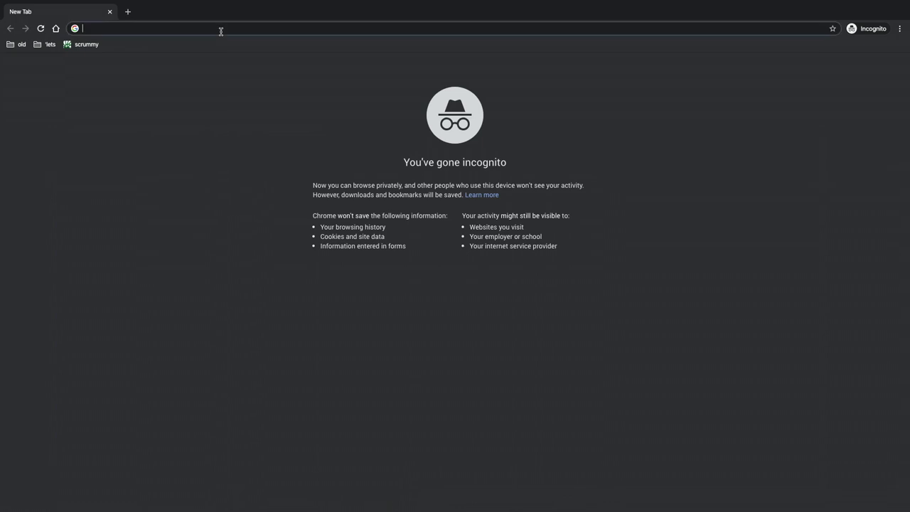
pyautogui.write('https://www.drupal.org/in-place-updates/drupal/drupal-5.0-to-8.7.7.zip')
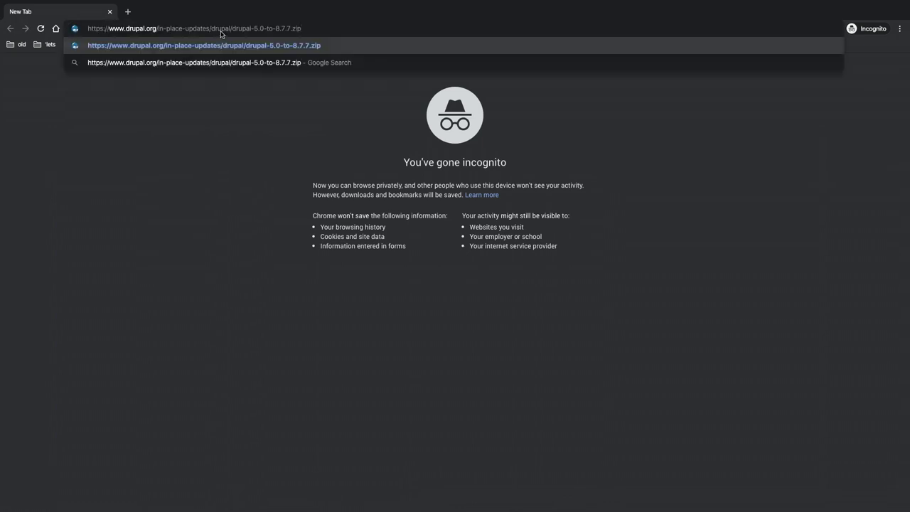
pyautogui.hotkey('ctrl', 'a')
pyautogui.press('BackSpace')
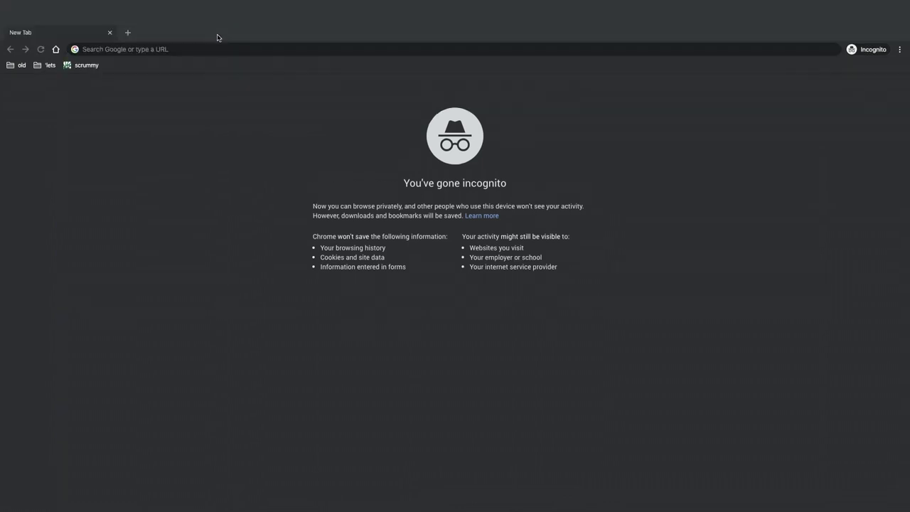
# Take the Content page's address from the admin window, load it in an incognito window, and go to the site's front page
pyautogui.hotkey('ctrl', 'Left')
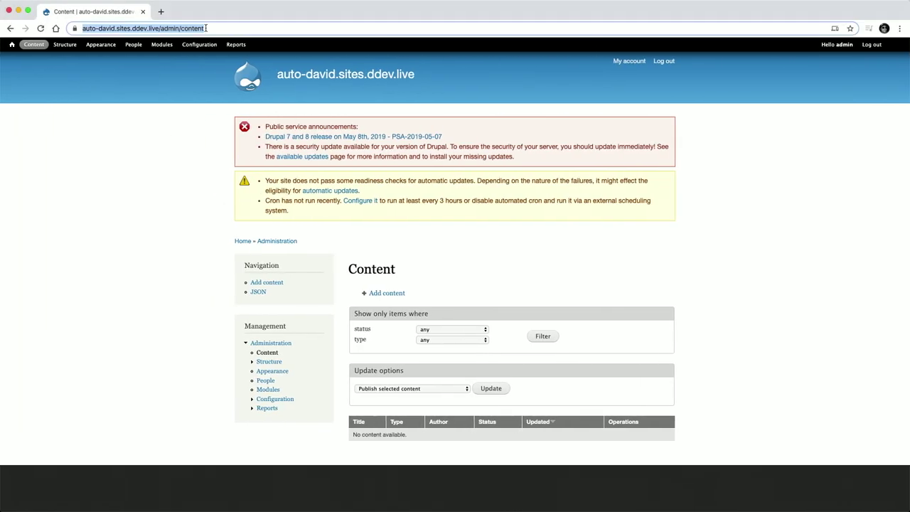
pyautogui.press('BackSpace')
pyautogui.press('super+Tab')
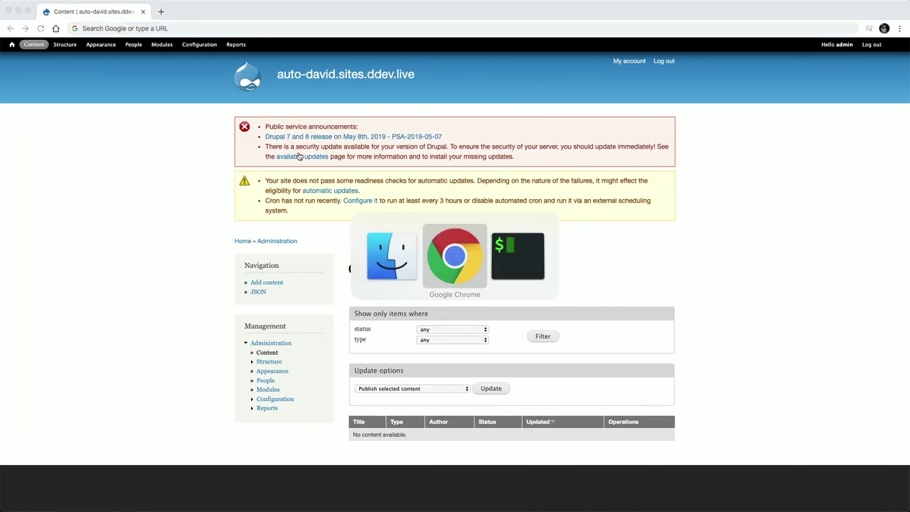
pyautogui.press('super+Tab')
pyautogui.hotkey('ctrl', 'Right')
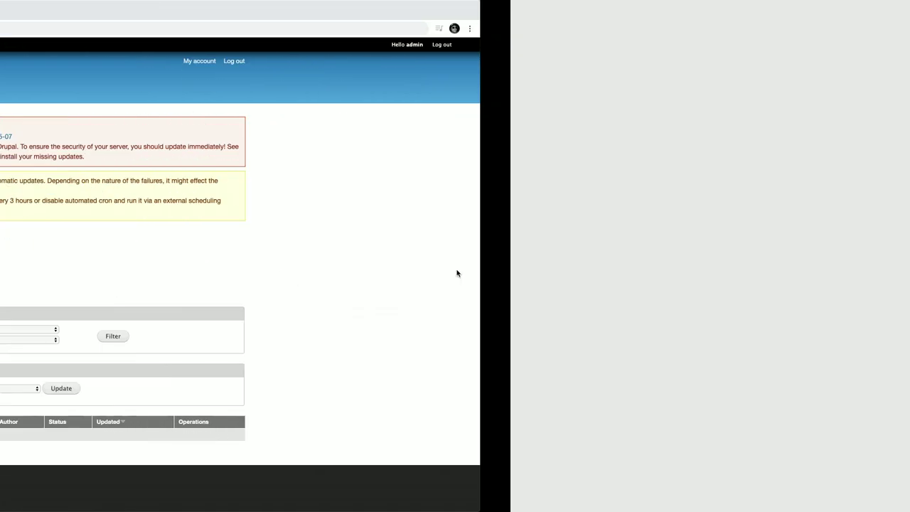
pyautogui.click(379, 26)
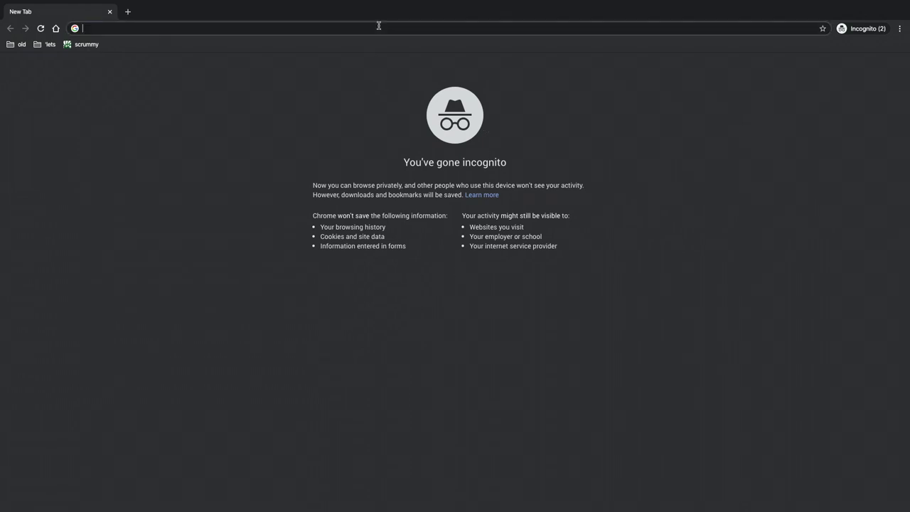
pyautogui.press('super+v')
pyautogui.press('Return')
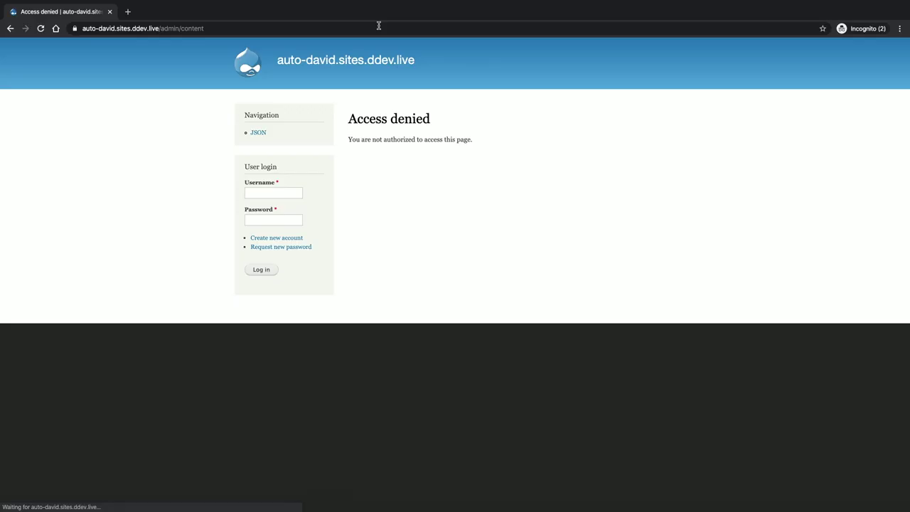
pyautogui.click(327, 61)
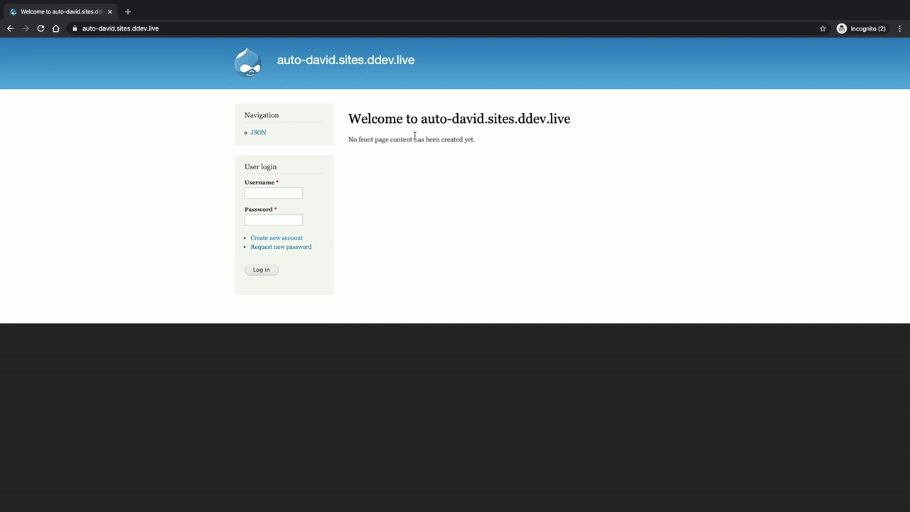
# Return to the admin window and examine the Drupal version and update readiness checks in the Status report
pyautogui.hotkey('ctrl', 'Left')
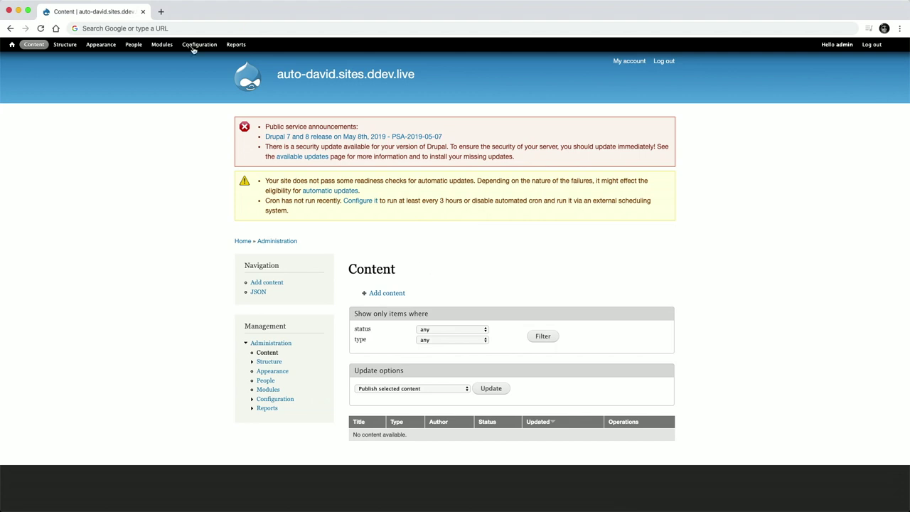
pyautogui.click(236, 44)
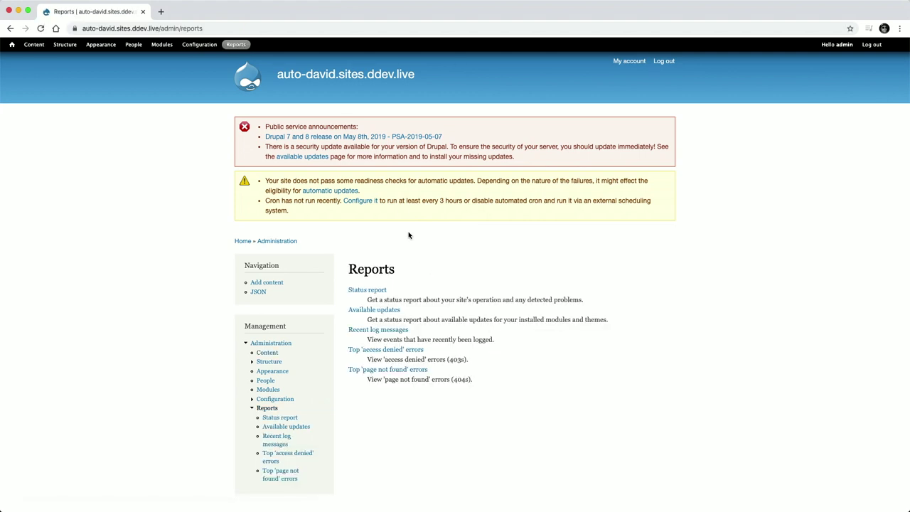
pyautogui.click(381, 291)
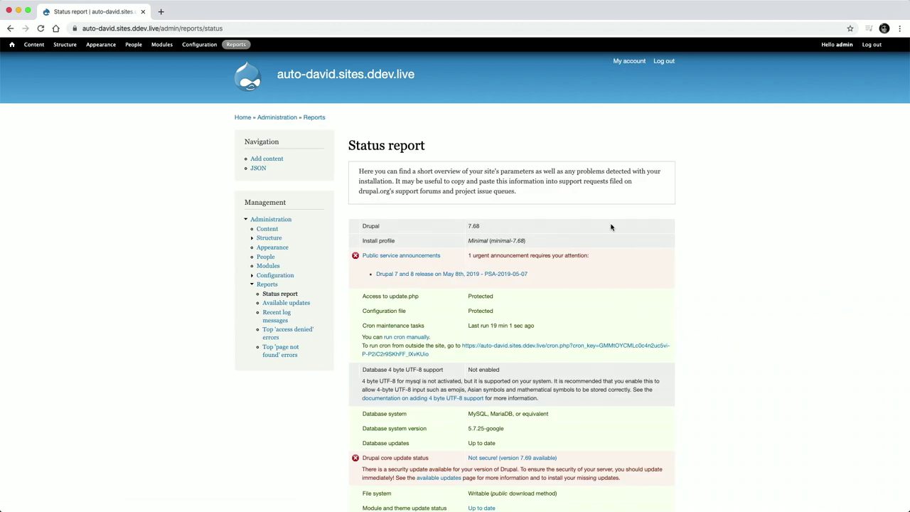
pyautogui.scroll(-1, 610, 226)
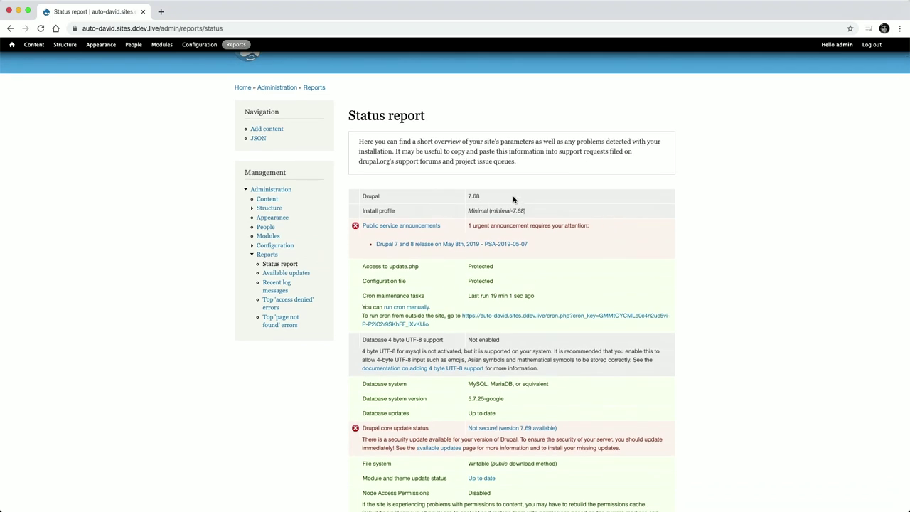
pyautogui.moveTo(513, 199); pyautogui.dragTo(453, 198)
pyautogui.click(543, 199)
pyautogui.scroll(-7, 542, 199)
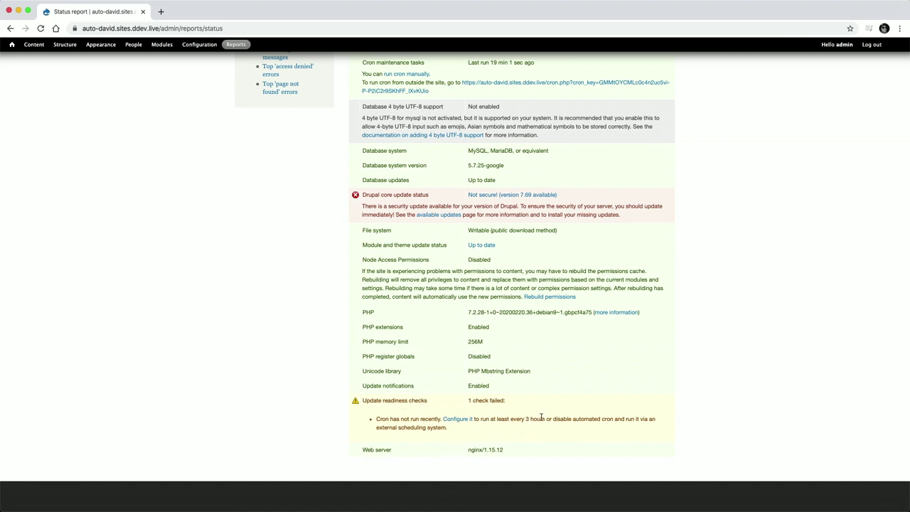
pyautogui.scroll(8, 420, 386)
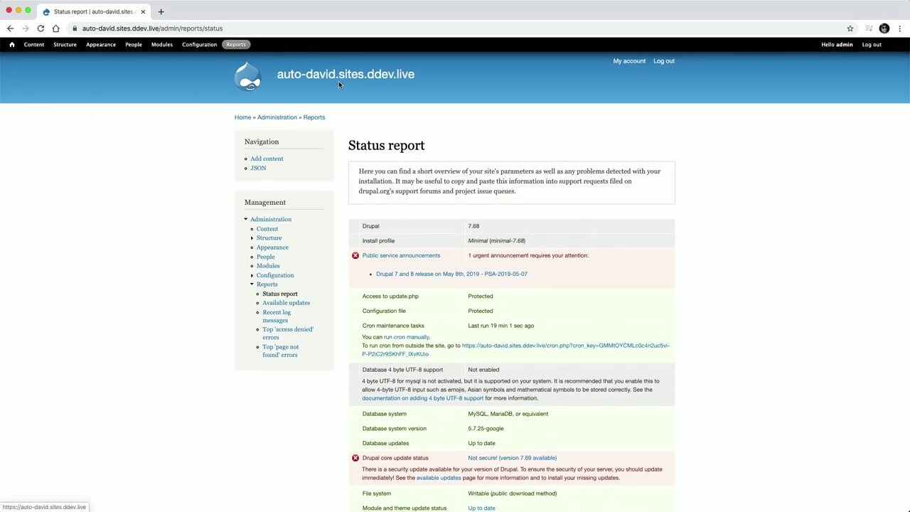
# Run cron from the configuration page linked in the failed readiness check, and reload the Status report
pyautogui.scroll(-5, 448, 232)
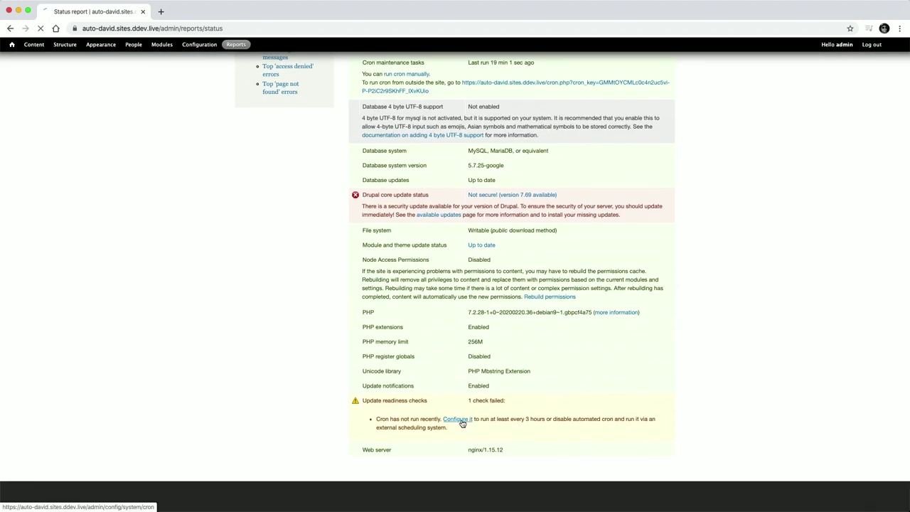
pyautogui.click(460, 418)
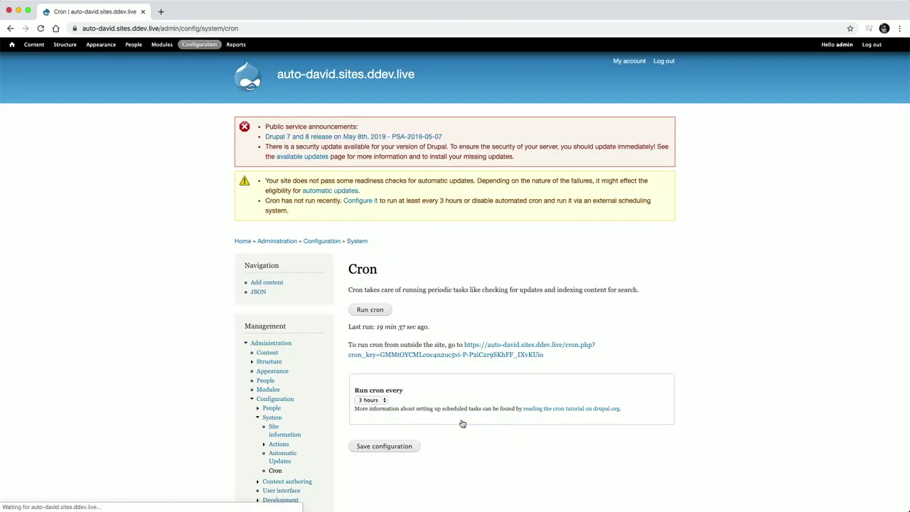
pyautogui.click(364, 309)
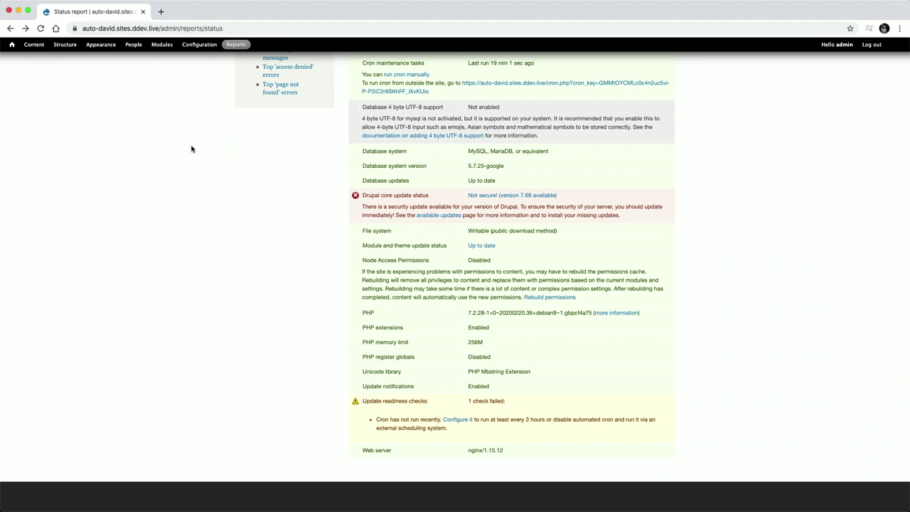
pyautogui.click(41, 29)
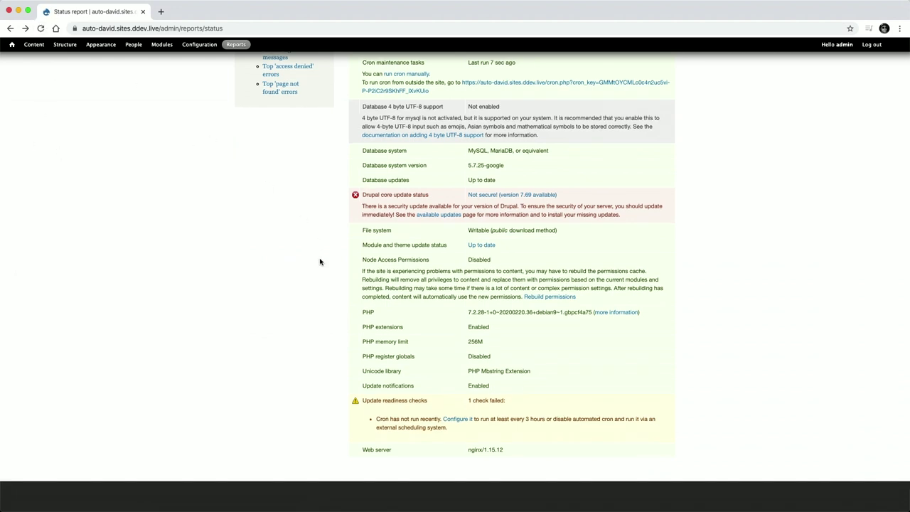
pyautogui.press('super+r')
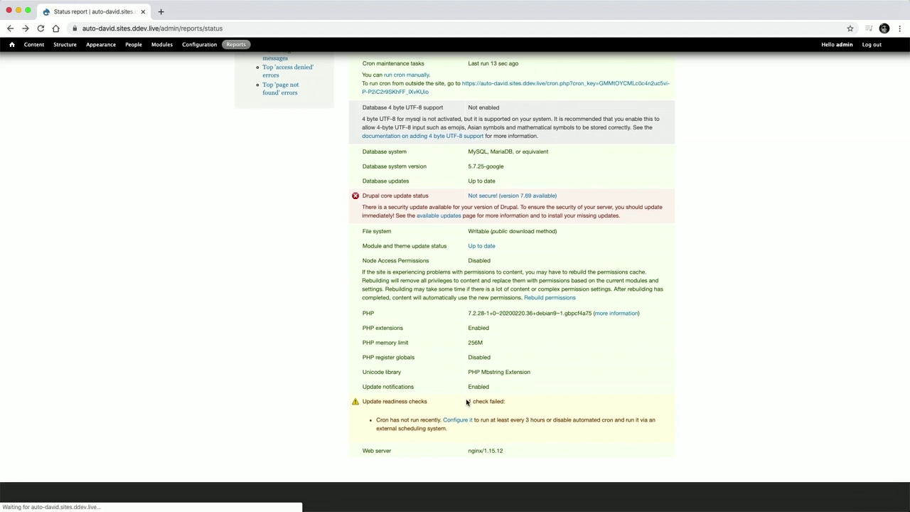
# Run cron once more from the Cron configuration page and go back to the Status report
pyautogui.click(457, 420)
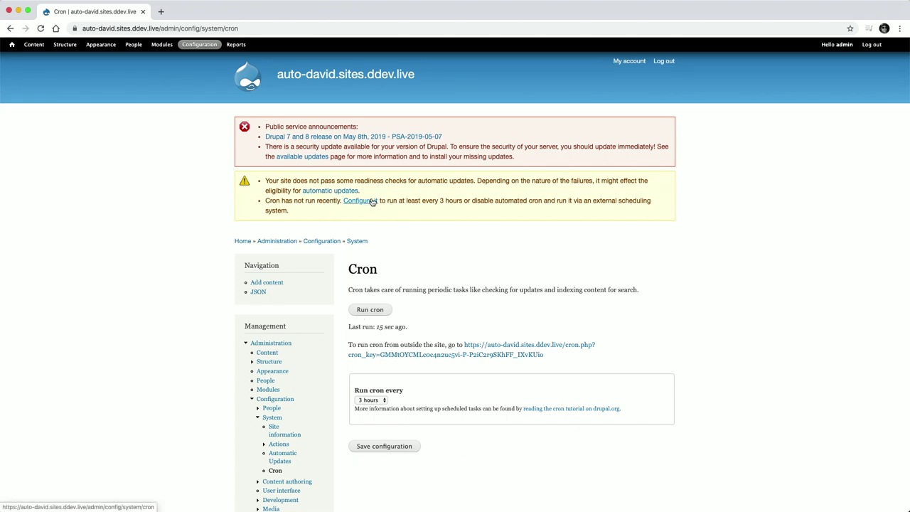
pyautogui.click(370, 310)
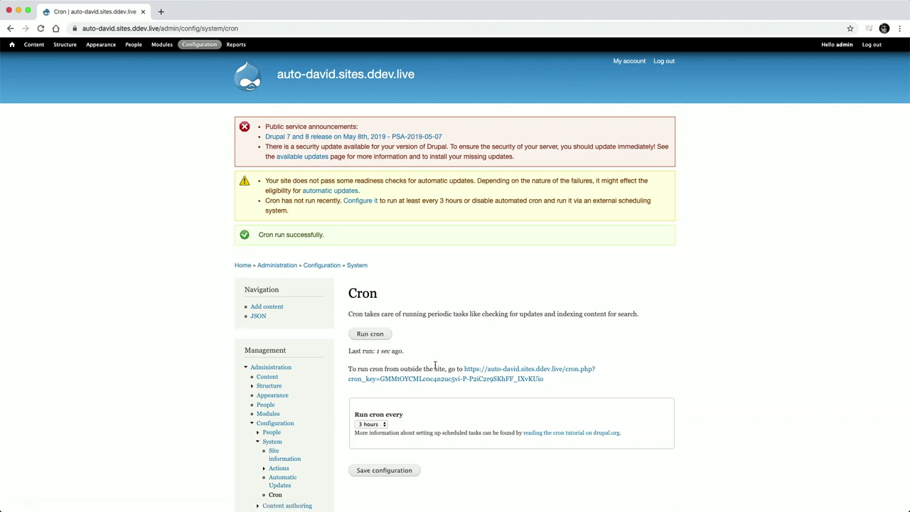
pyautogui.hscroll(-5, 374, 365)
pyautogui.hscroll(-5, 375, 366)
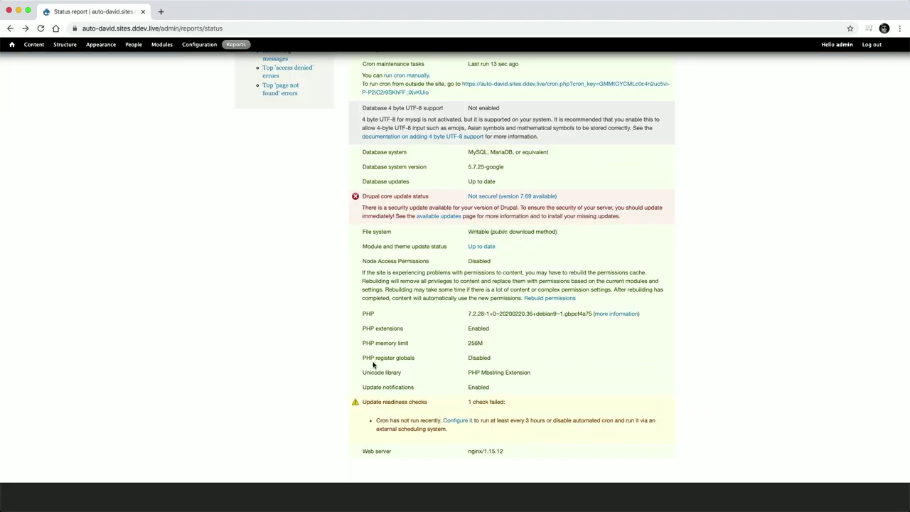
# Open the Automatic Updates settings in the System section of the site's configuration
pyautogui.scroll(10, 308, 177)
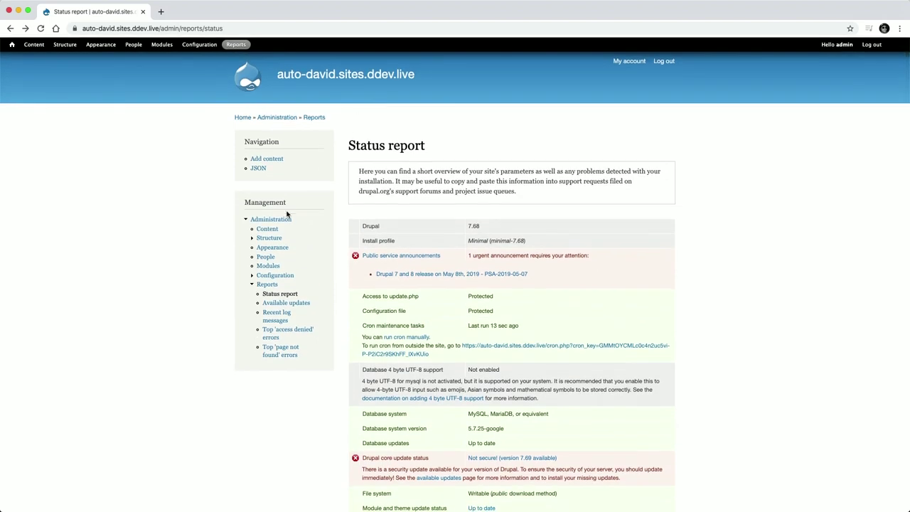
pyautogui.click(271, 276)
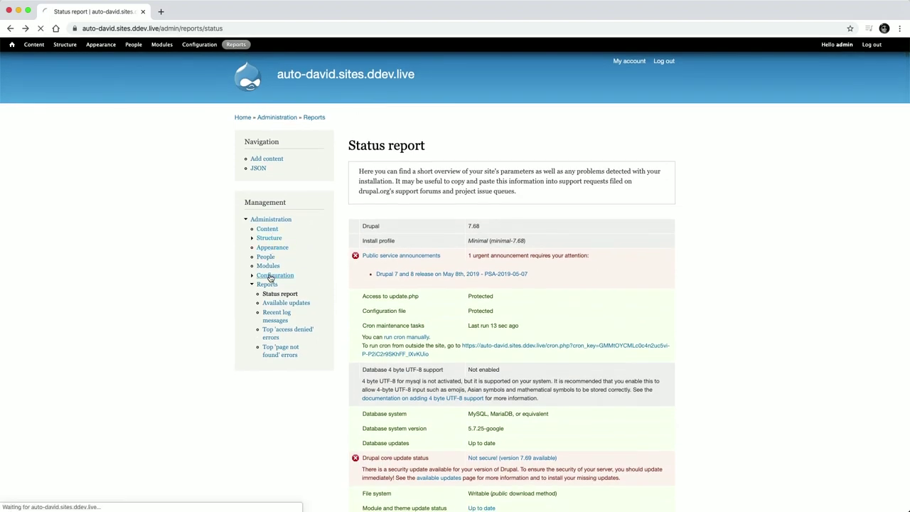
pyautogui.scroll(-2, 626, 320)
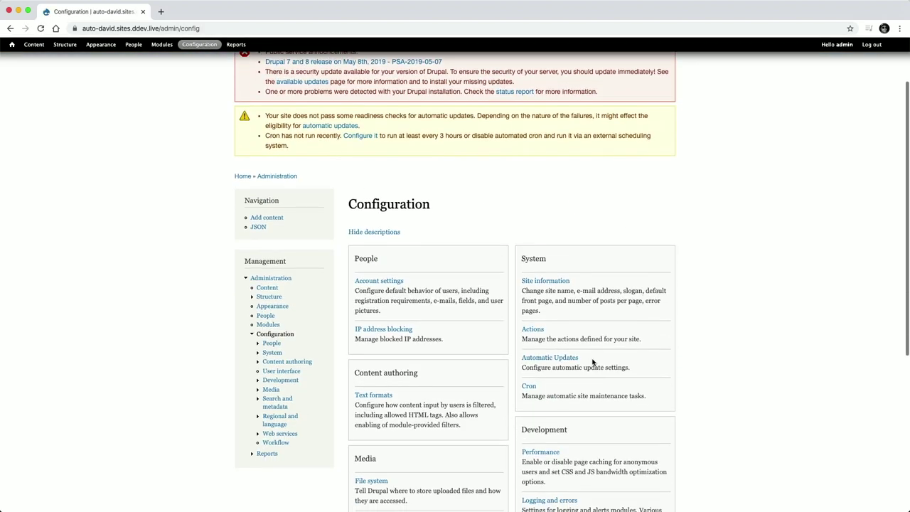
pyautogui.click(548, 362)
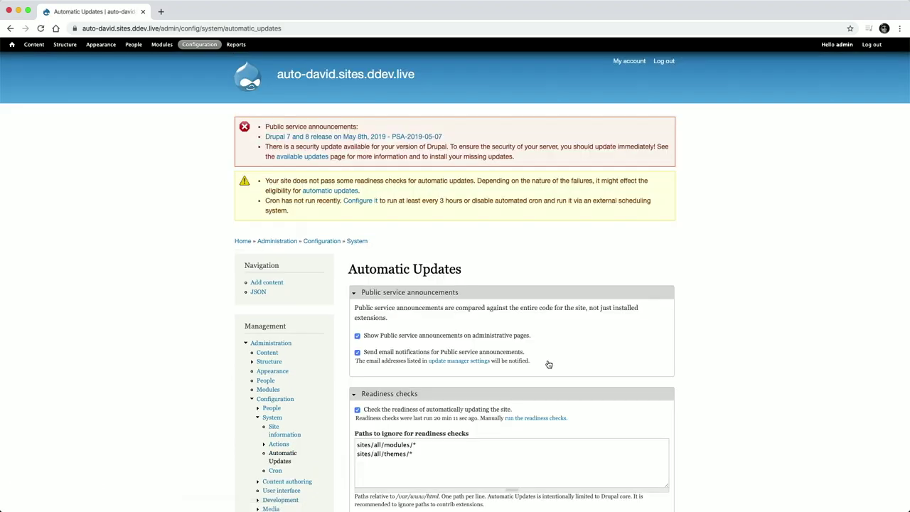
# Expand the Experimental section and examine the options for enabling automatic updates of Drupal core via cron
pyautogui.scroll(-4, 548, 363)
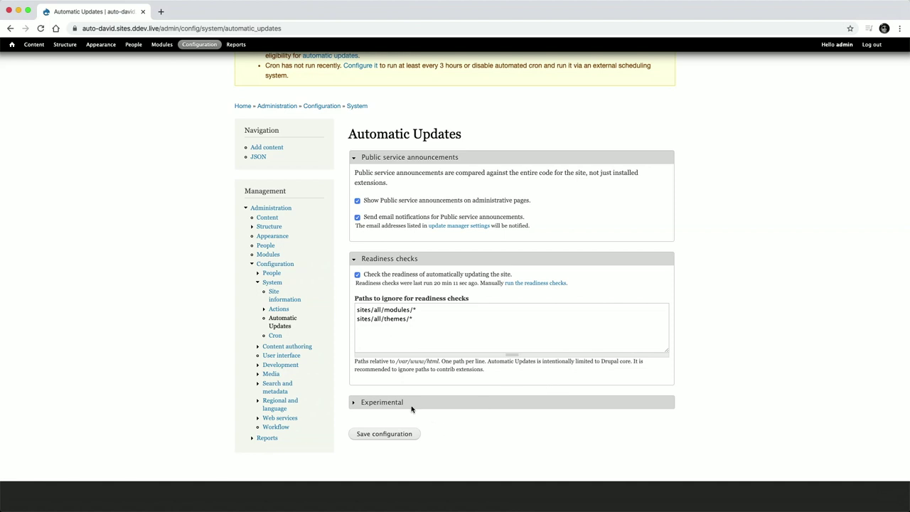
pyautogui.click(388, 403)
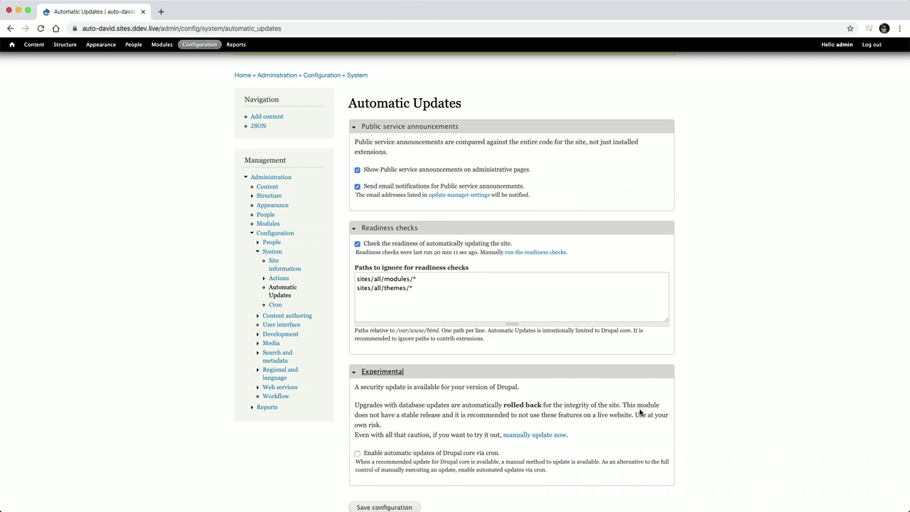
pyautogui.click(357, 452)
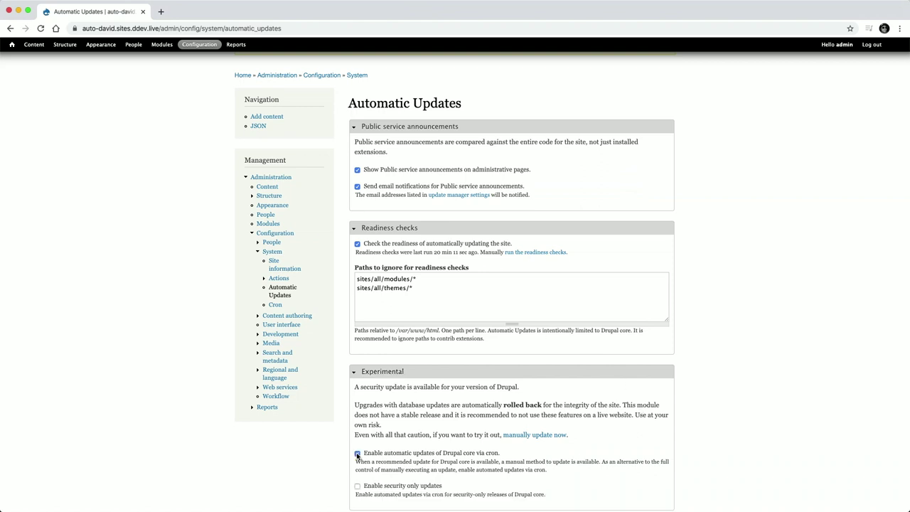
pyautogui.scroll(-3, 386, 448)
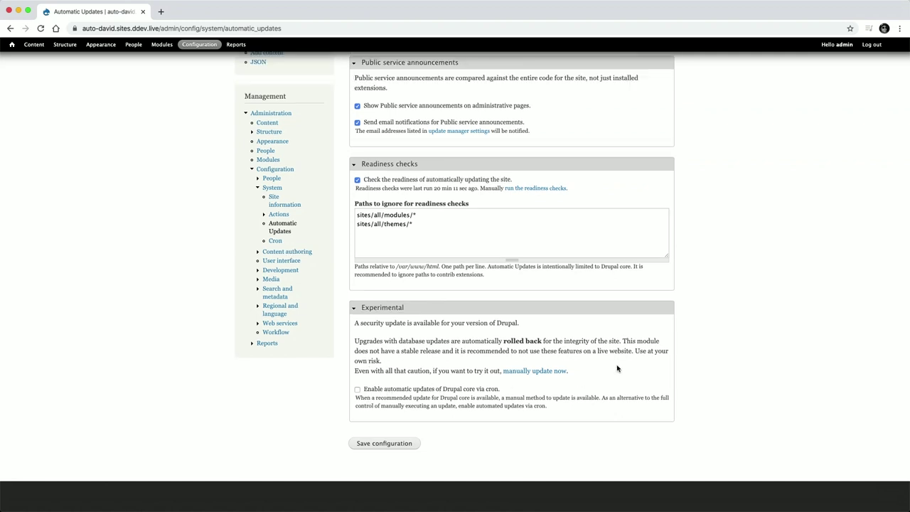
# Run the manual update of Drupal core offered in the Experimental section
pyautogui.scroll(1, 616, 366)
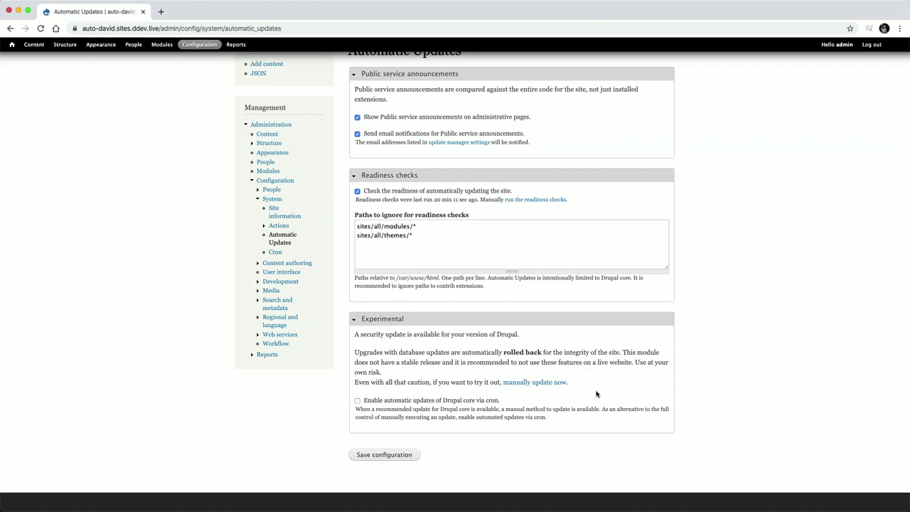
pyautogui.scroll(1, 596, 393)
pyautogui.scroll(2, 601, 394)
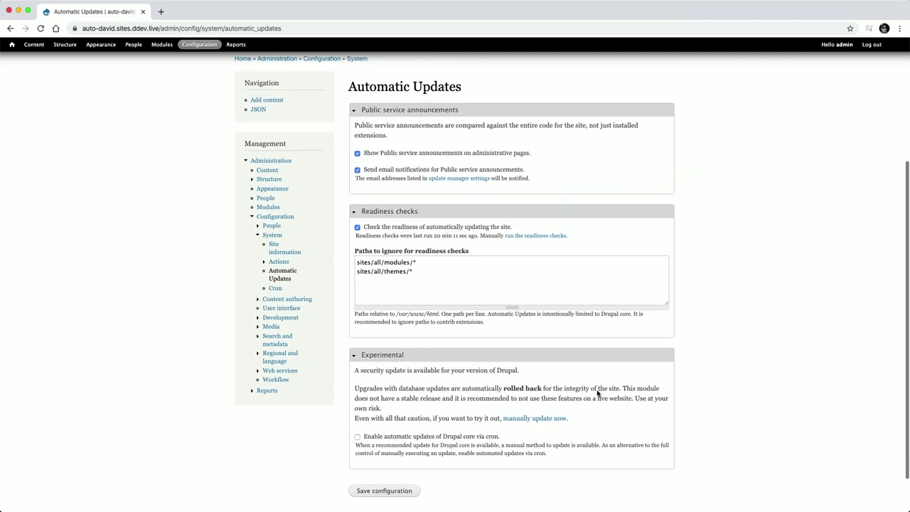
pyautogui.scroll(-3, 597, 391)
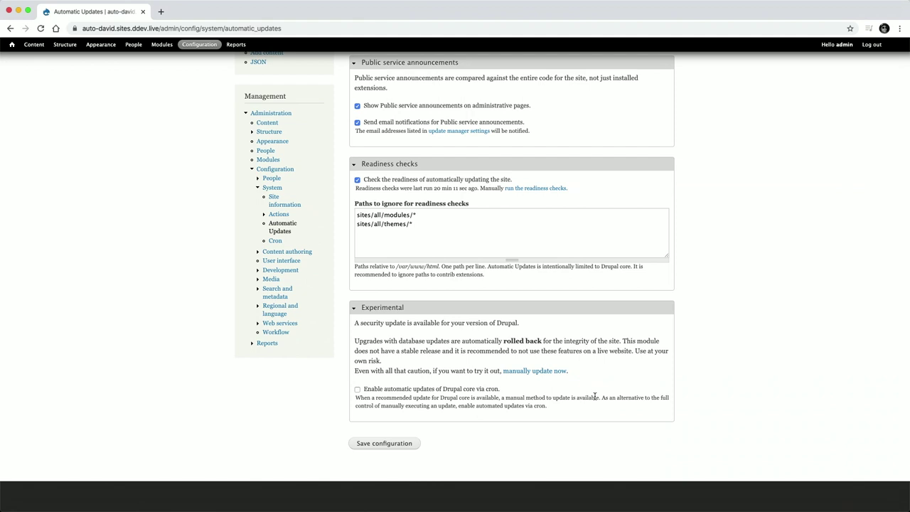
pyautogui.click(523, 370)
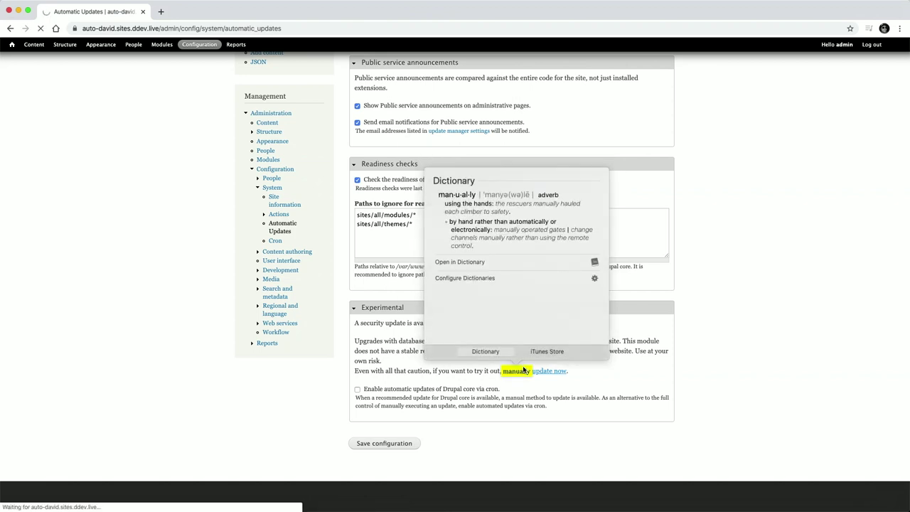
pyautogui.click(552, 387)
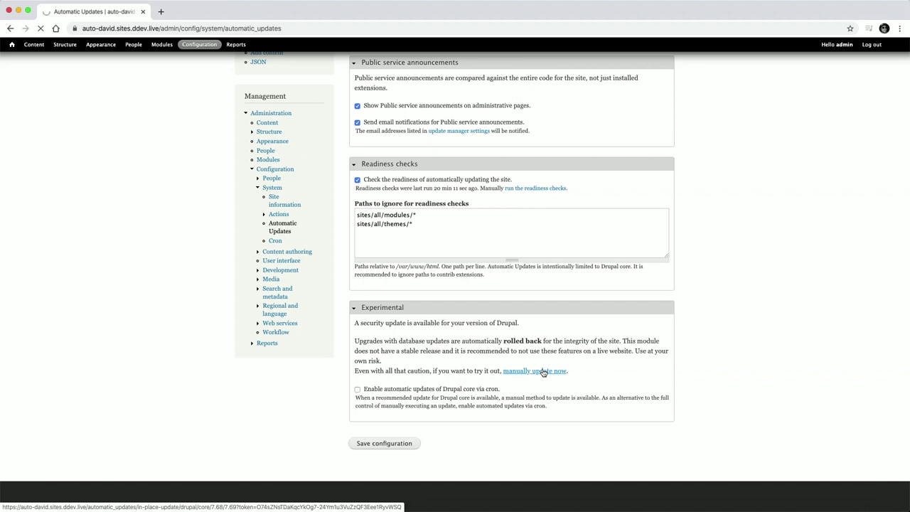
pyautogui.click(544, 371)
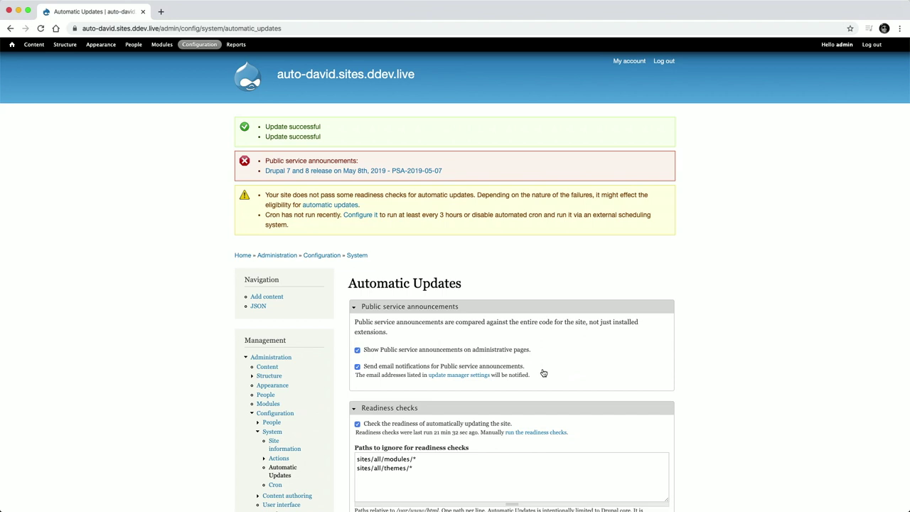
# Open the site's Status report and check the installed Drupal version
pyautogui.scroll(-4, 543, 372)
pyautogui.scroll(4, 234, 209)
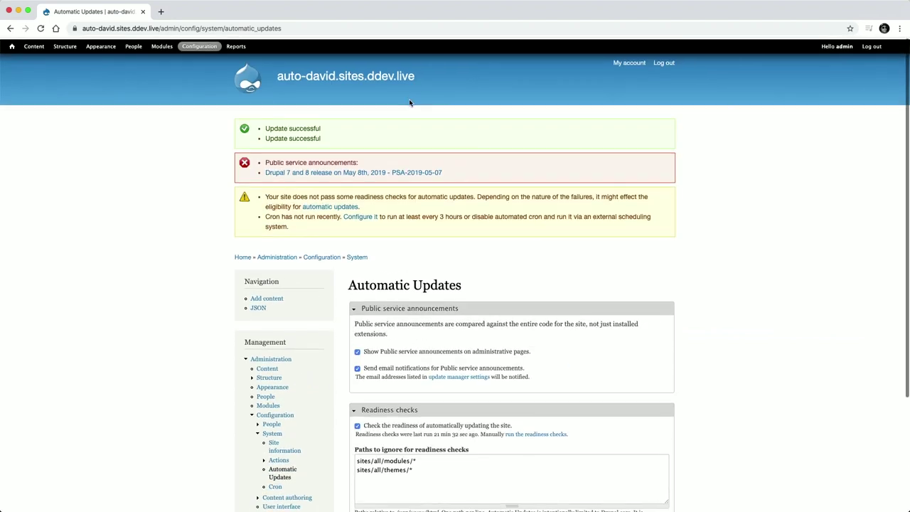
pyautogui.click(234, 46)
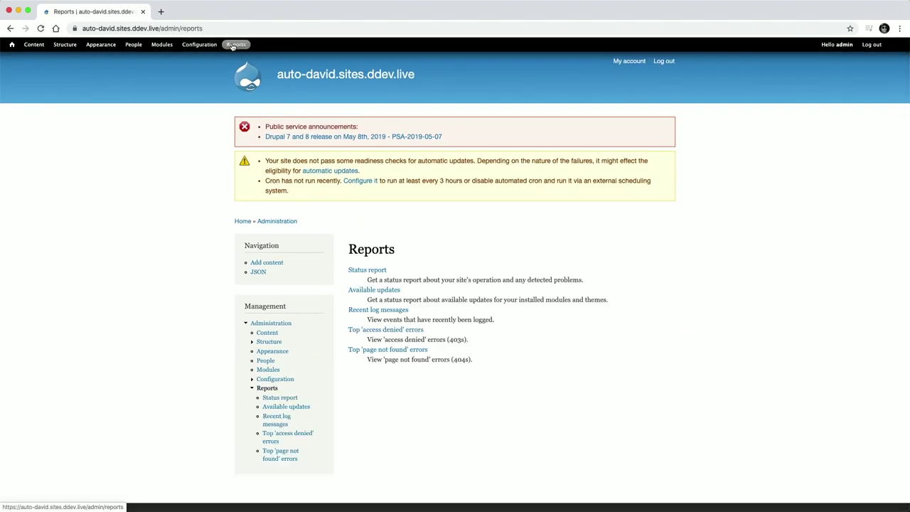
pyautogui.click(363, 270)
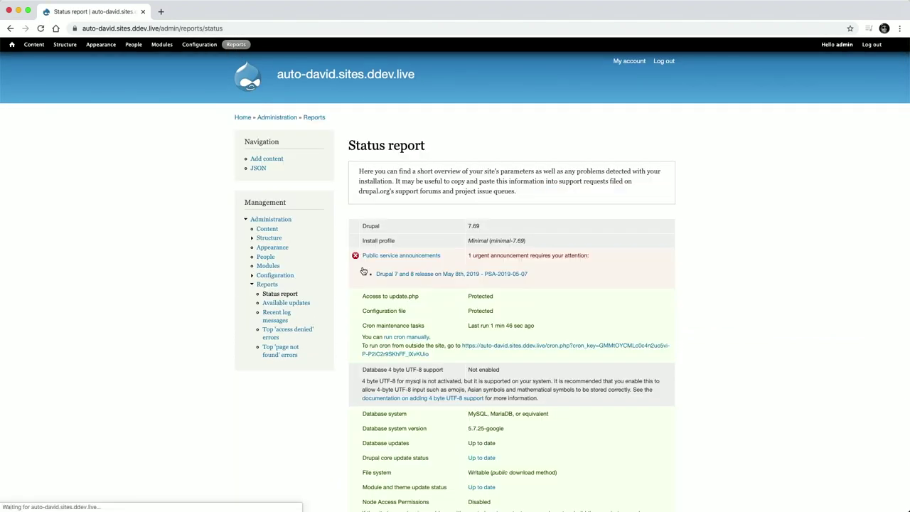
pyautogui.moveTo(486, 233); pyautogui.dragTo(462, 231)
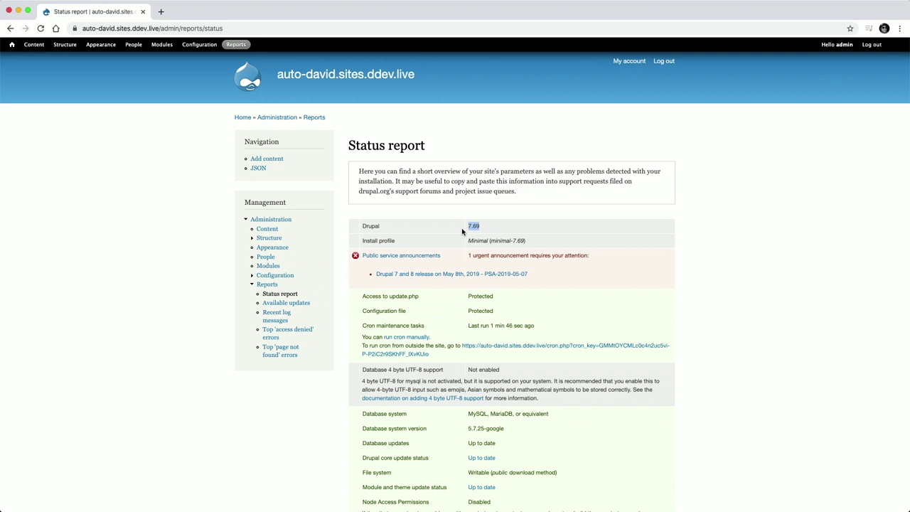
pyautogui.click(543, 225)
# Switch back to the Google Slides presentation and advance from the Live demo slide to the Phase 2 slide
pyautogui.moveTo(212, 10)
pyautogui.hotkey('ctrl', 'Left')
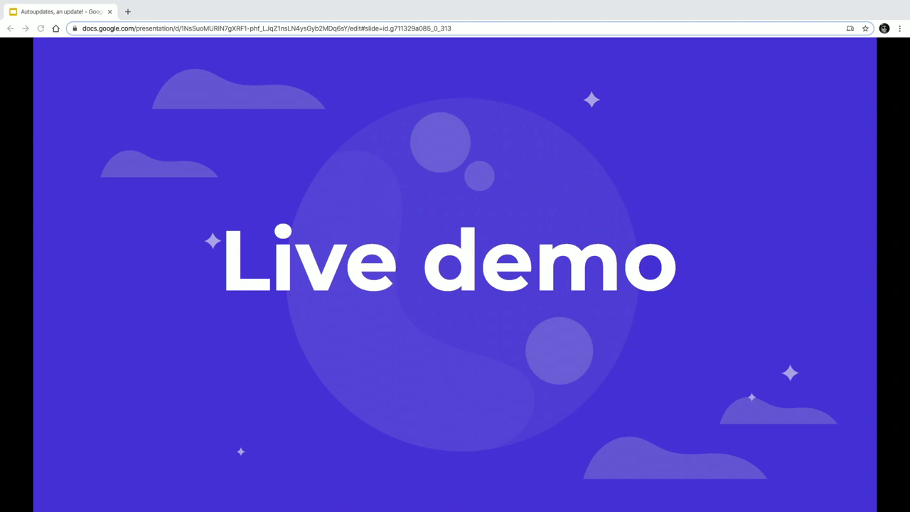
pyautogui.press('Right')
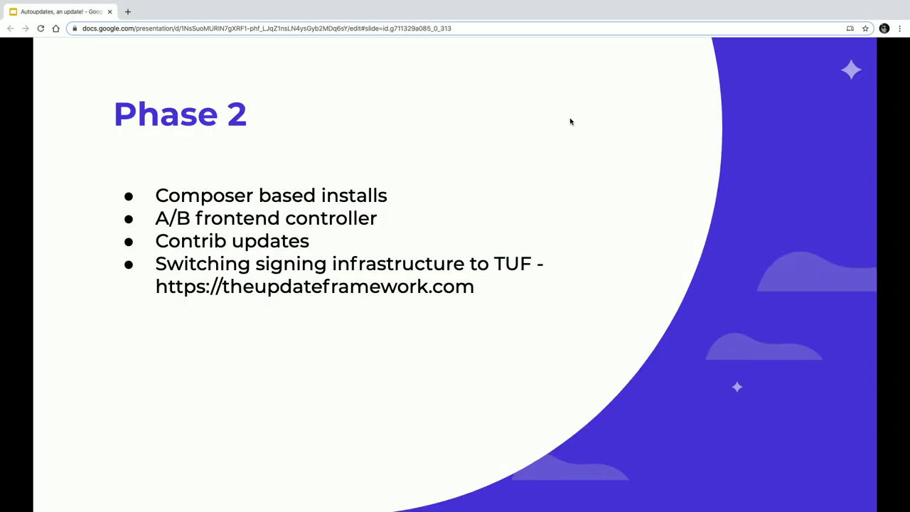